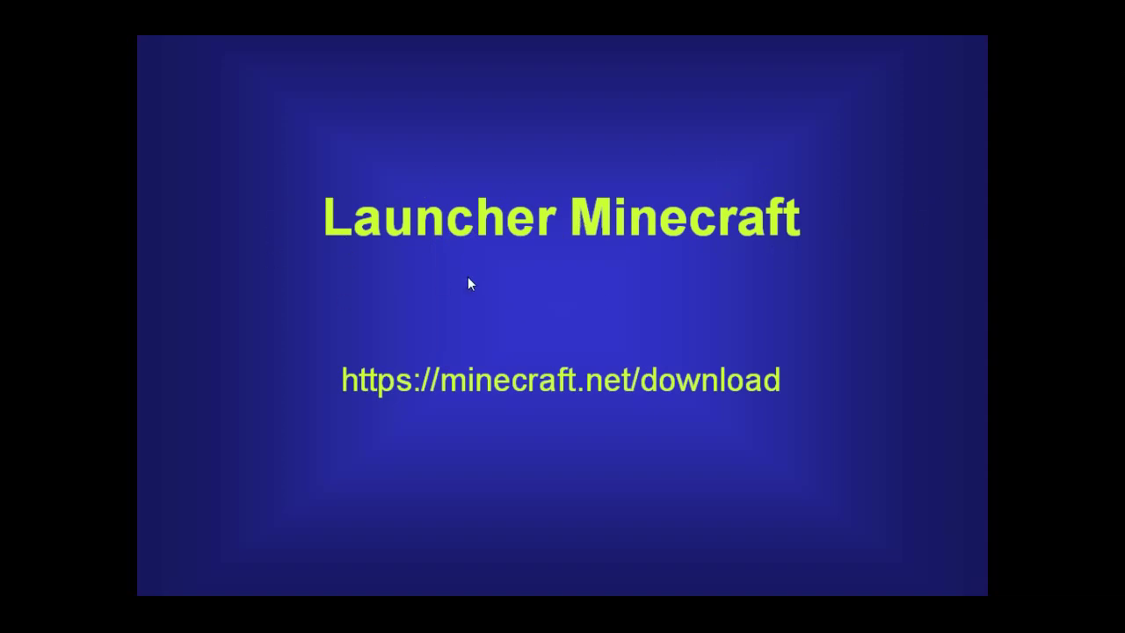
right_click(668, 397)
key("Escape")
left_click(676, 414)
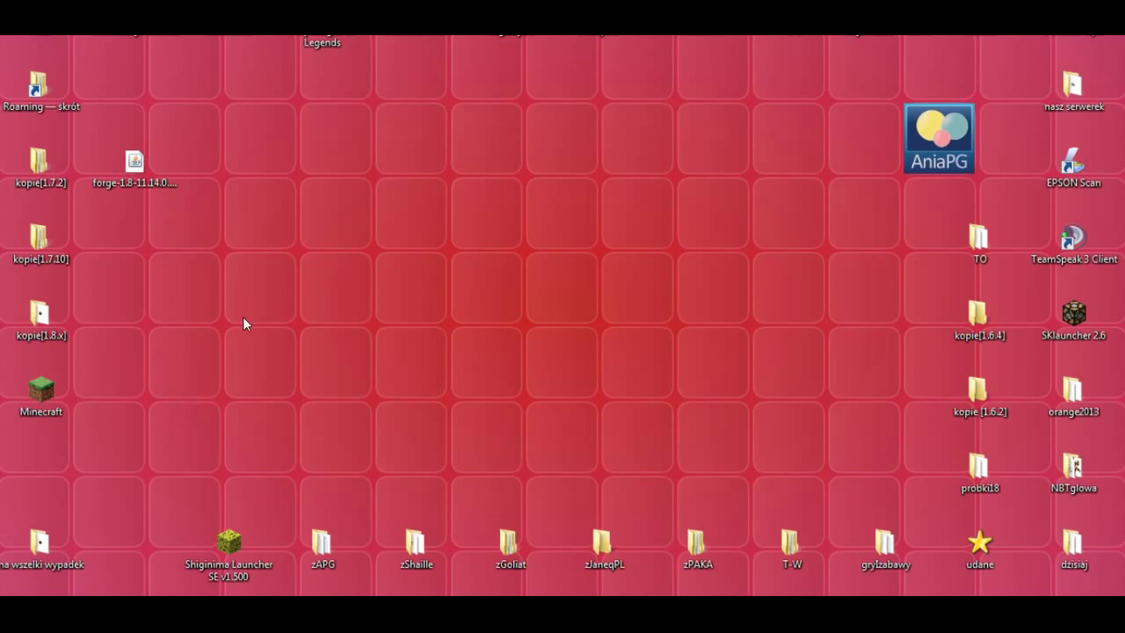
Open the Roaming folder from its desktop shortcut and run the Minecraft launcher, accepting the security warning
double_click(39, 86)
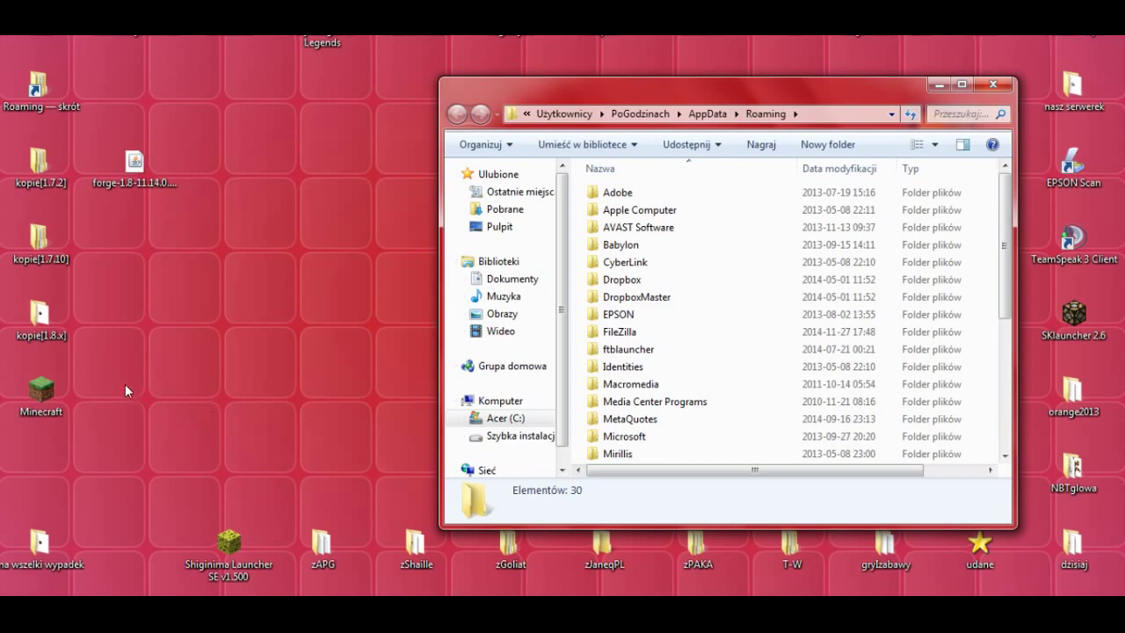
double_click(45, 386)
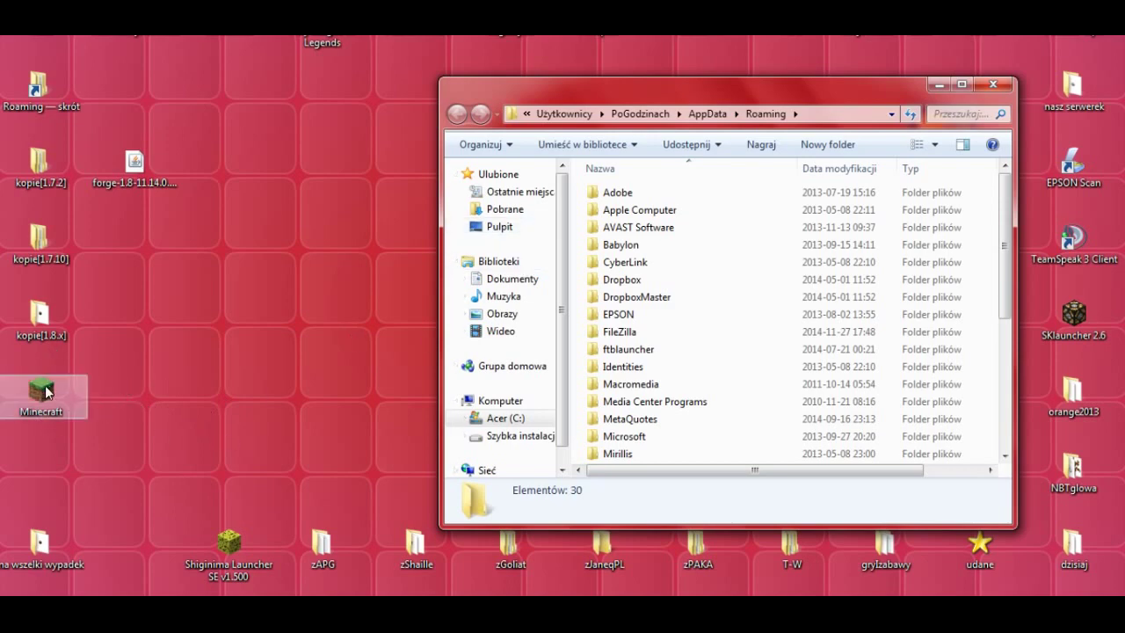
left_click(623, 313)
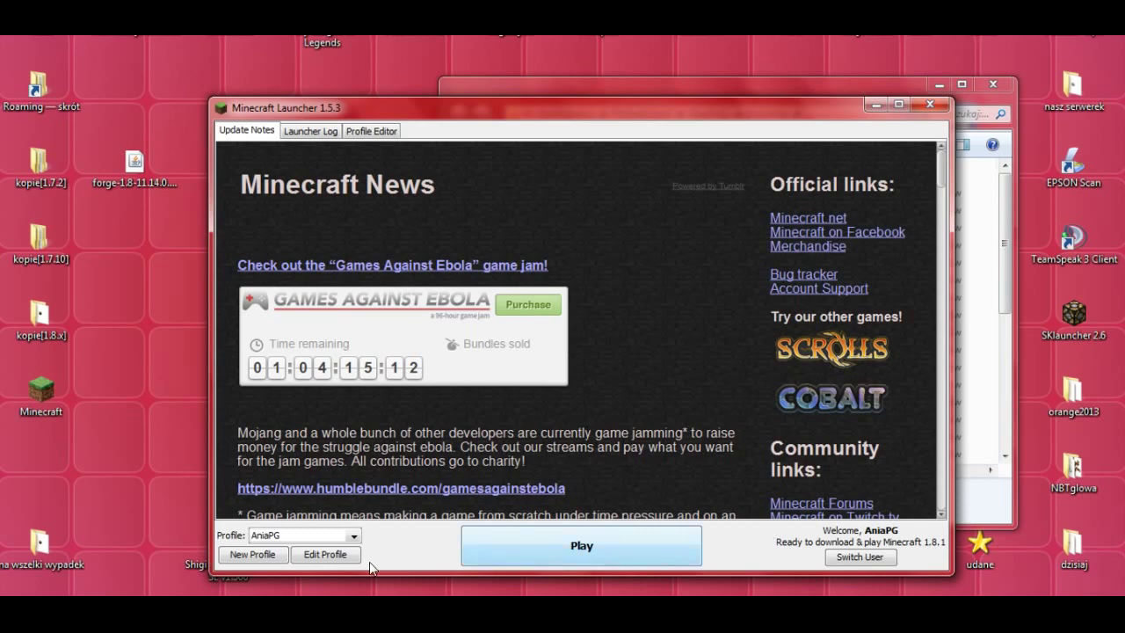
Set the current launcher profile to use release 1.8, save it and start the game
left_click(317, 554)
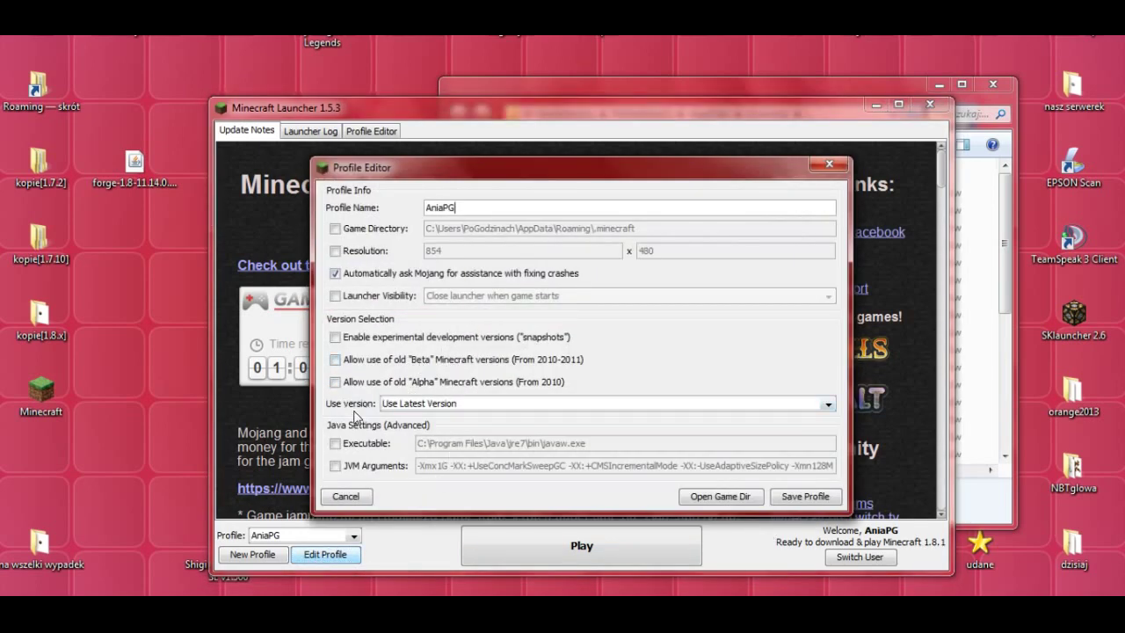
left_click(826, 404)
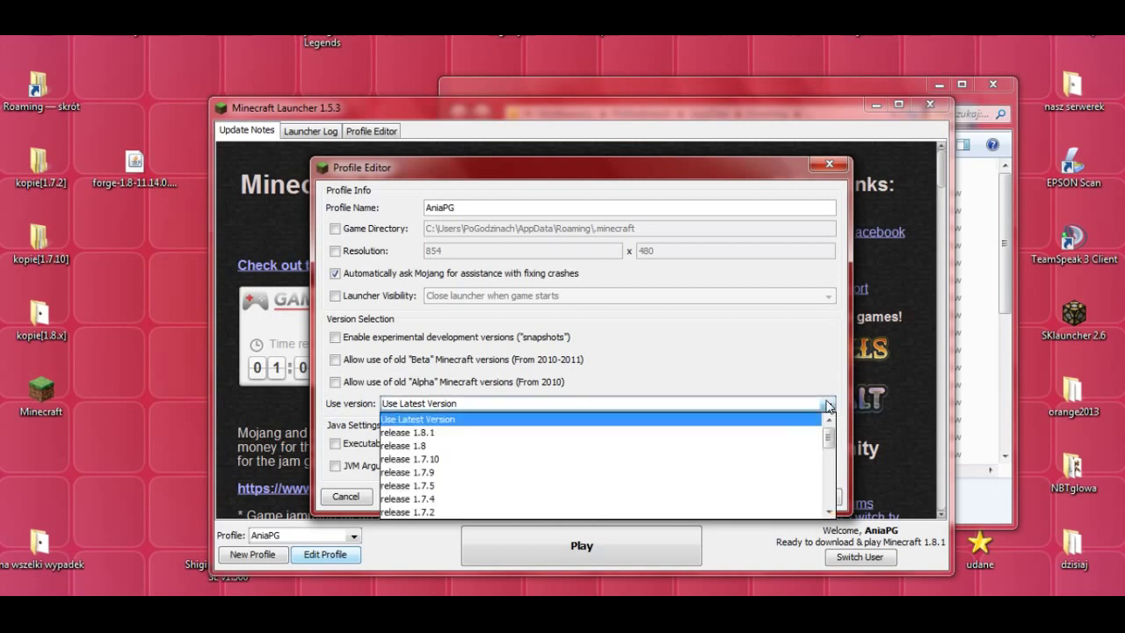
left_click(417, 445)
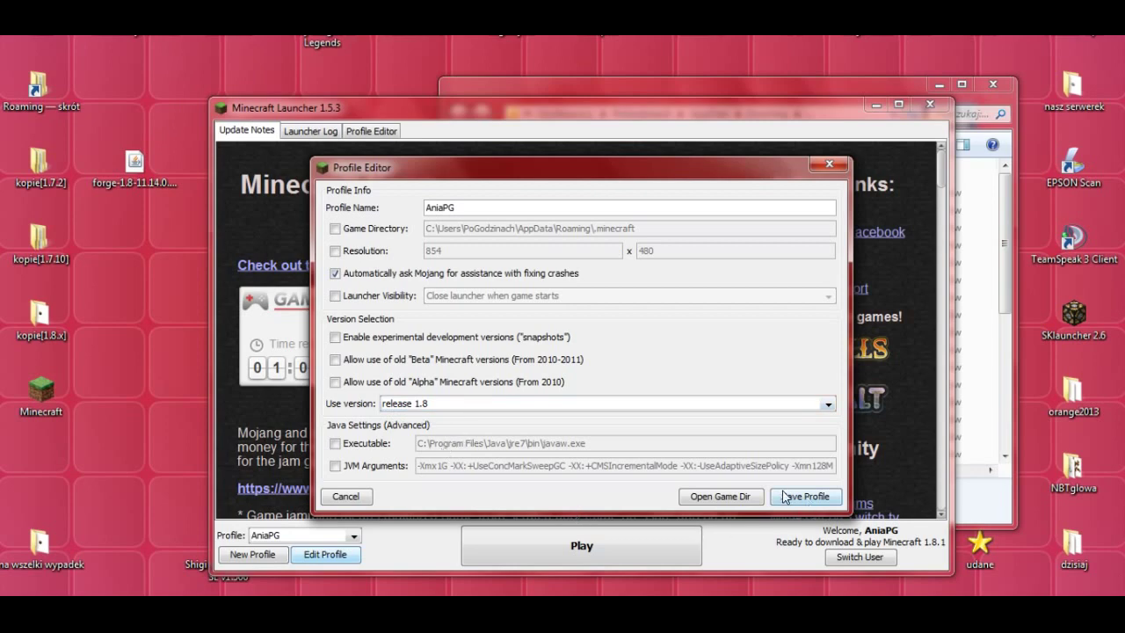
left_click(816, 499)
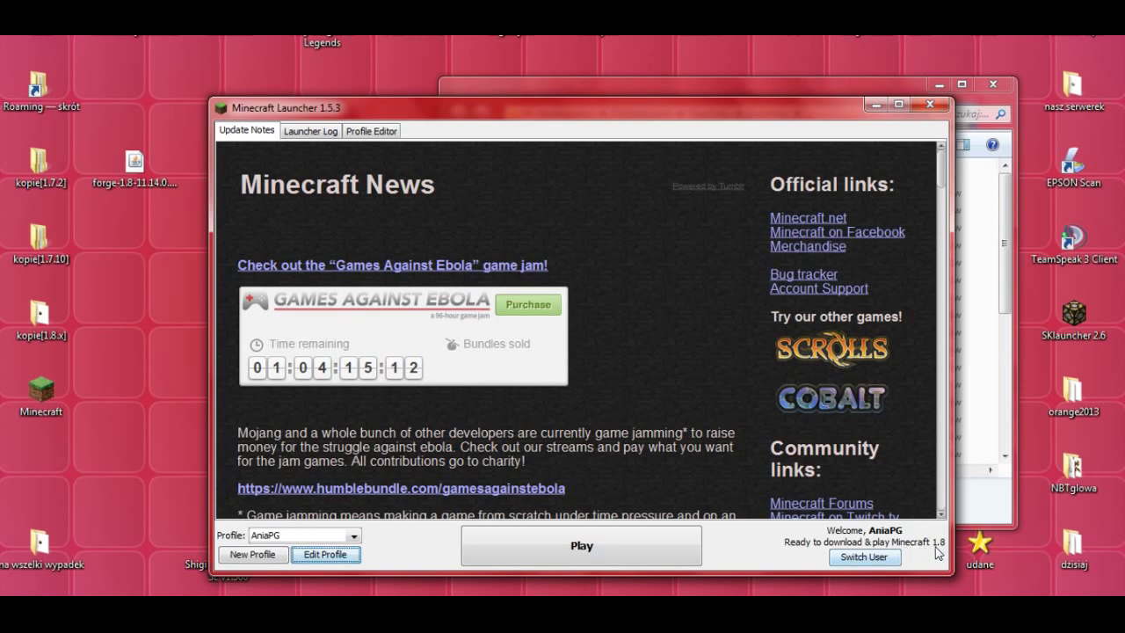
left_click(580, 547)
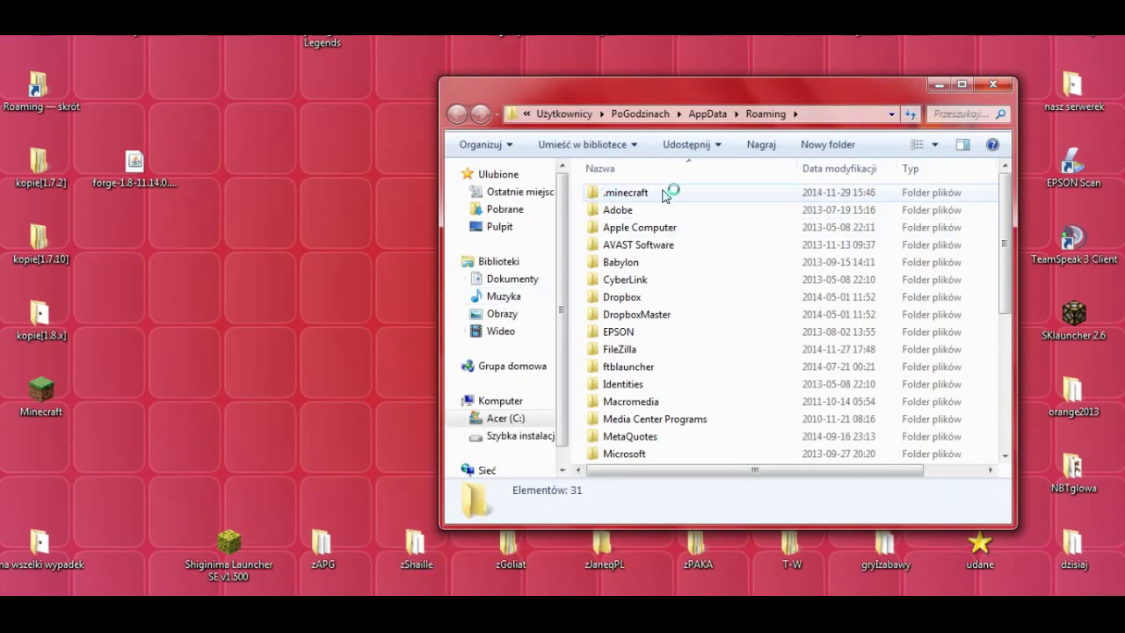
Look inside the versions folder of .minecraft in Roaming, moving the folder window clear of the game
left_click(718, 88)
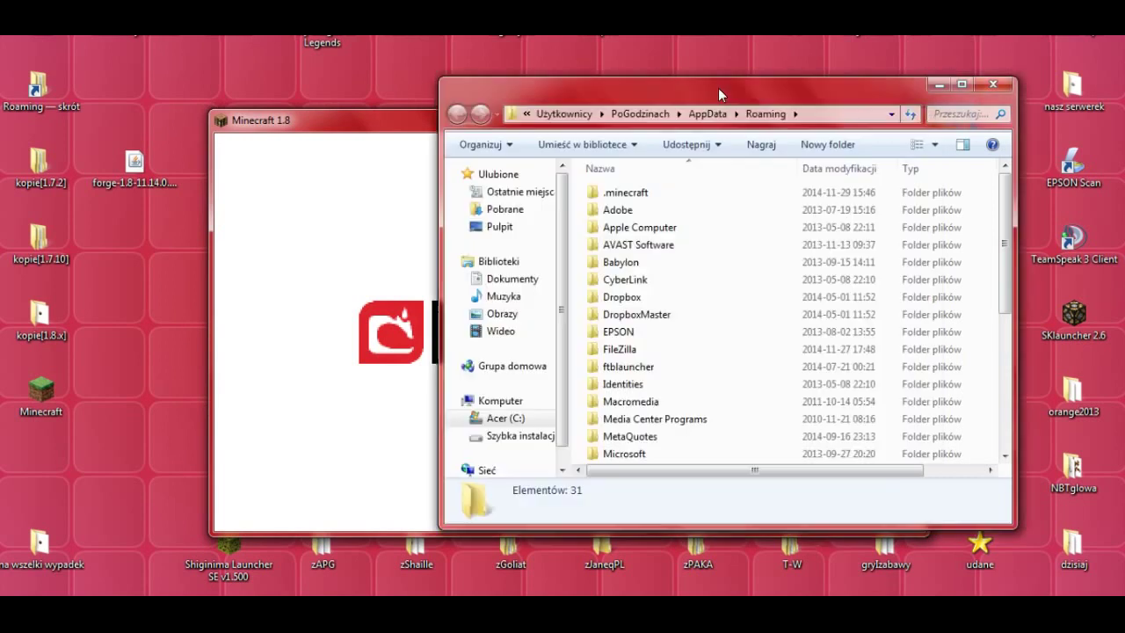
double_click(594, 193)
double_click(595, 262)
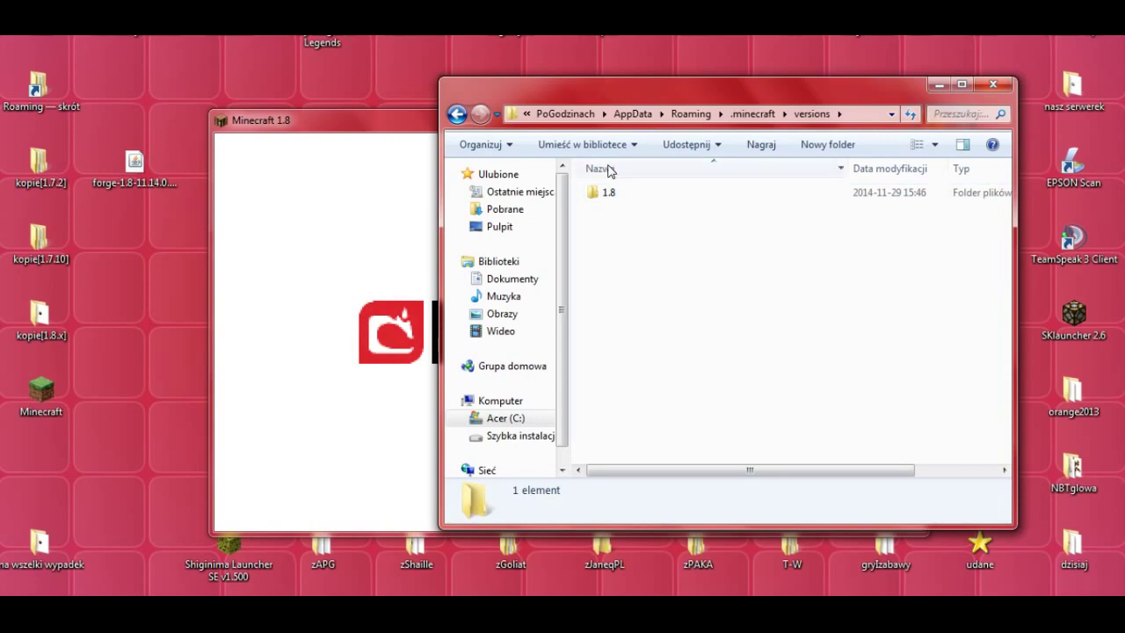
left_click_drag(636, 98, 902, 64)
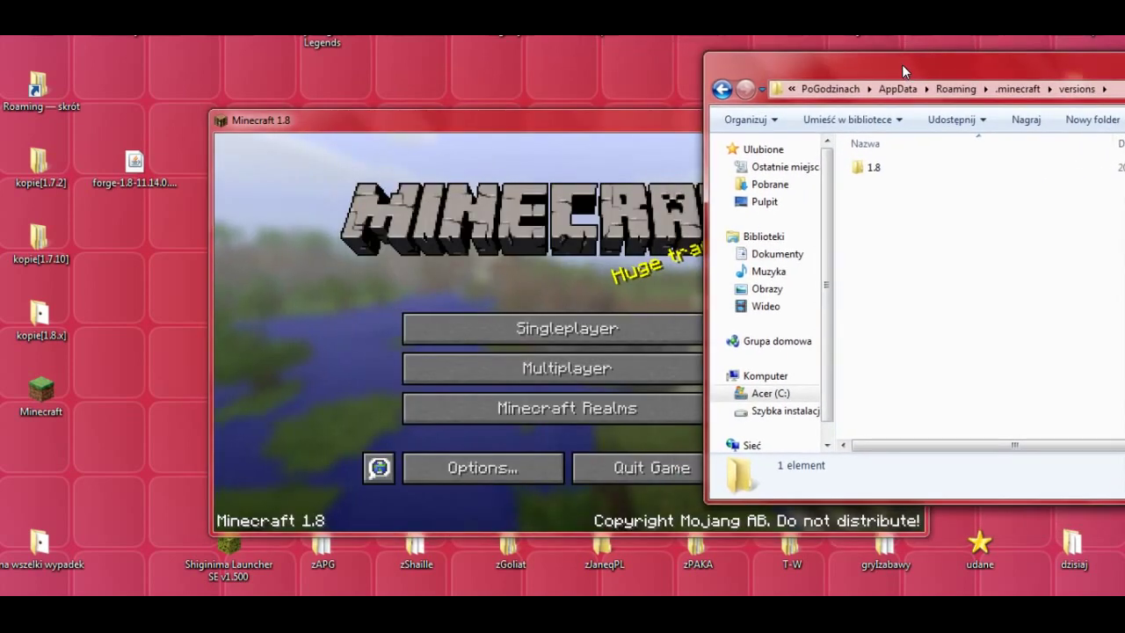
Quit Minecraft 1.8 from its title screen and return the folder window to .minecraft
left_click(625, 120)
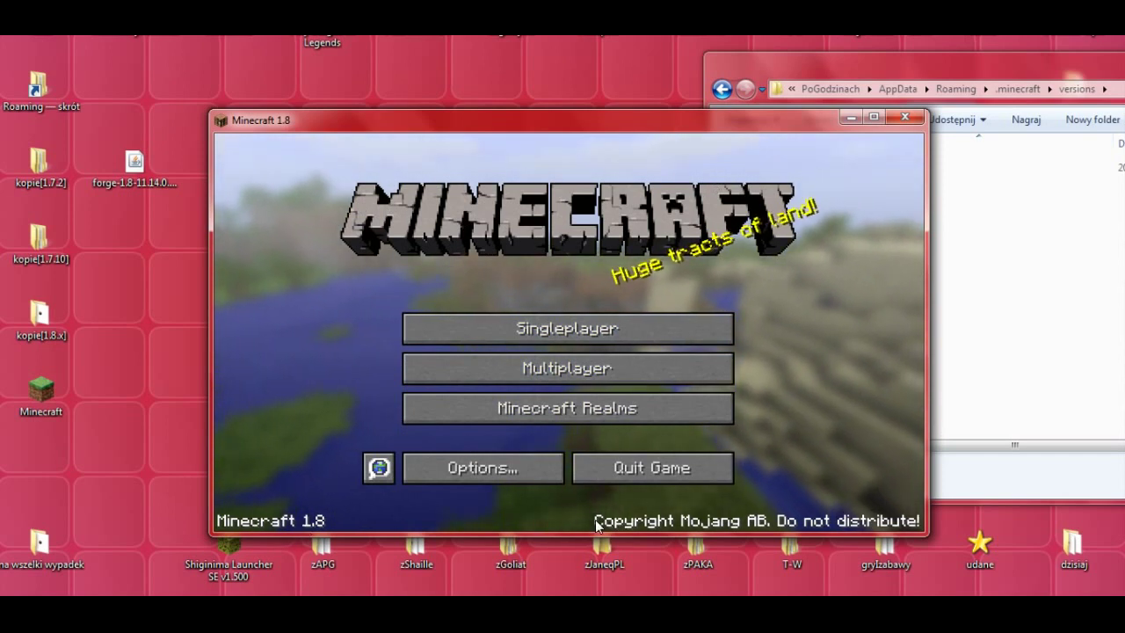
left_click(657, 466)
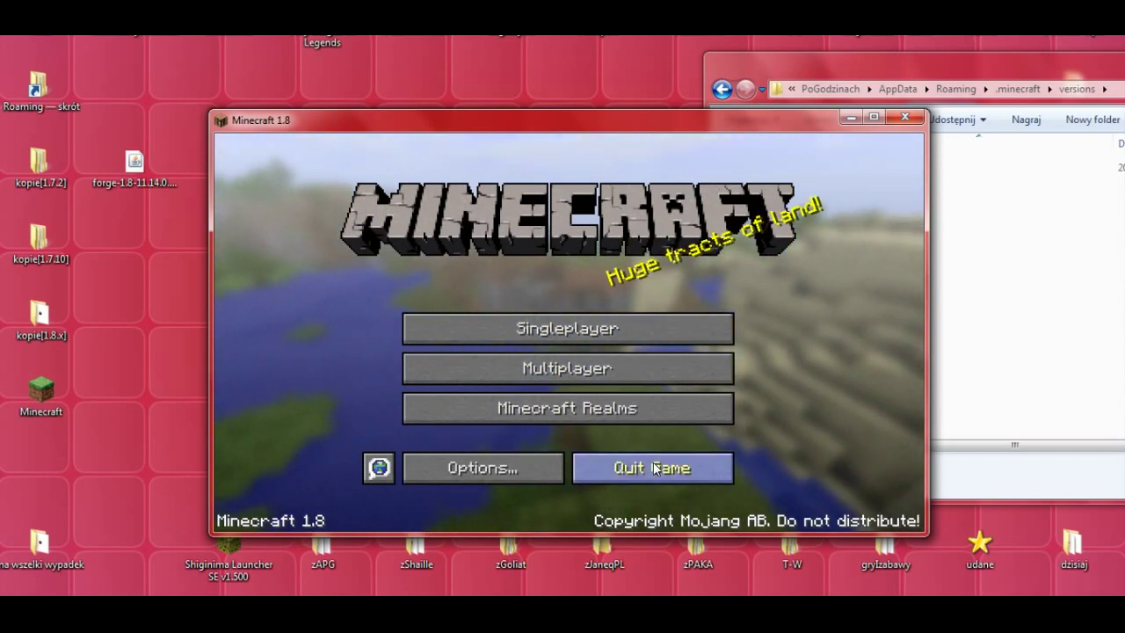
left_click_drag(894, 70, 787, 78)
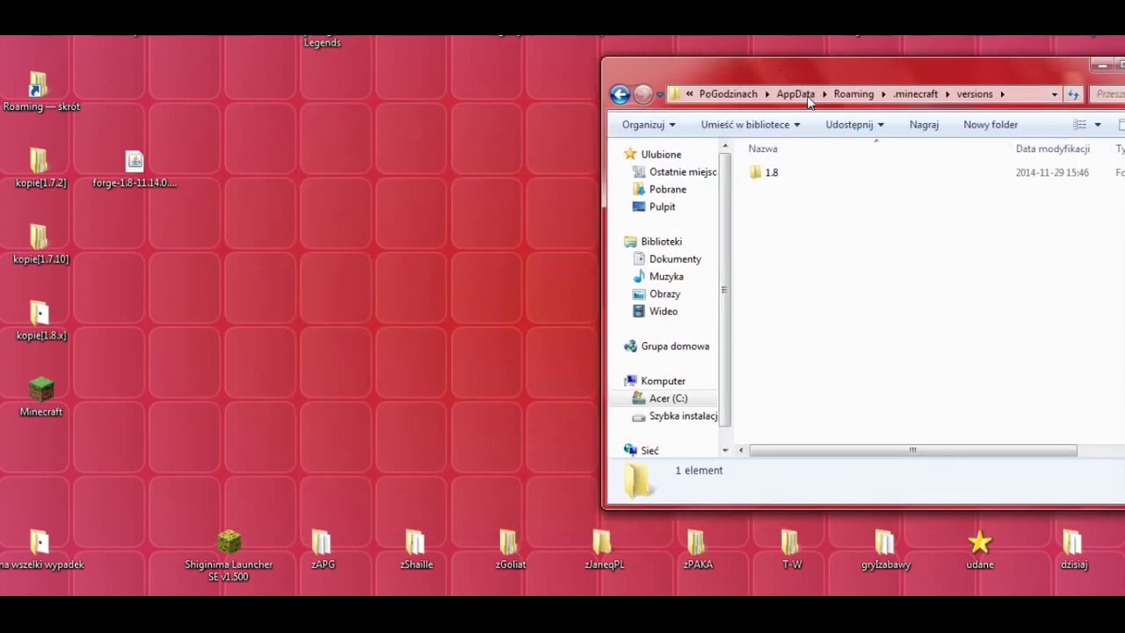
left_click(914, 94)
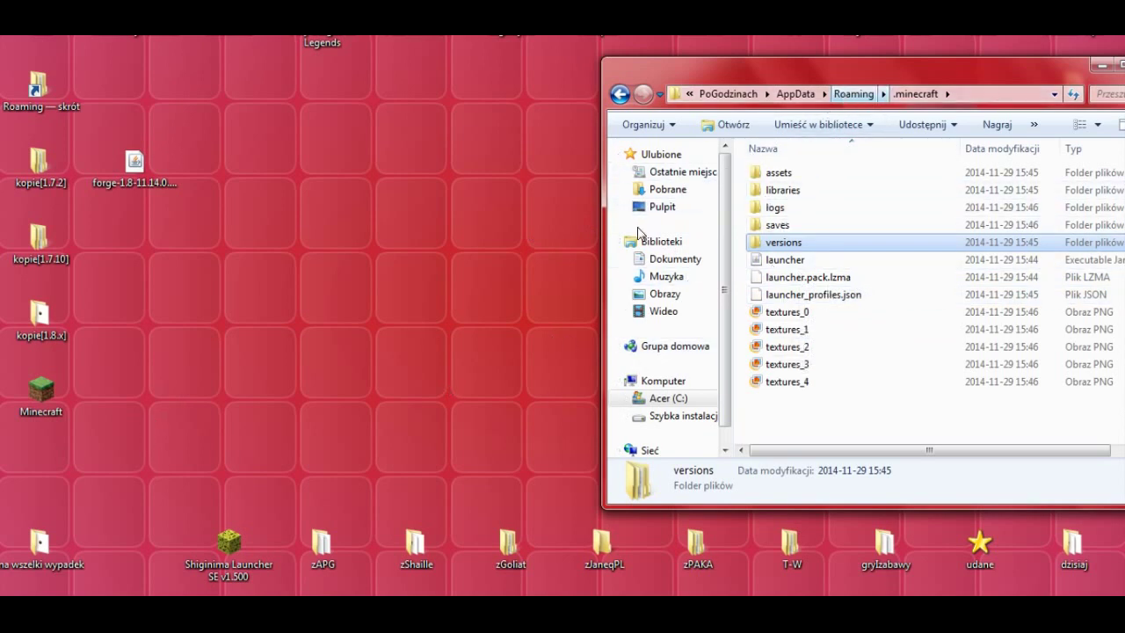
Run the Forge 1.8-11.14.0.1245 installer from the desktop and install the client into the .minecraft folder
left_click(138, 182)
left_click(142, 169)
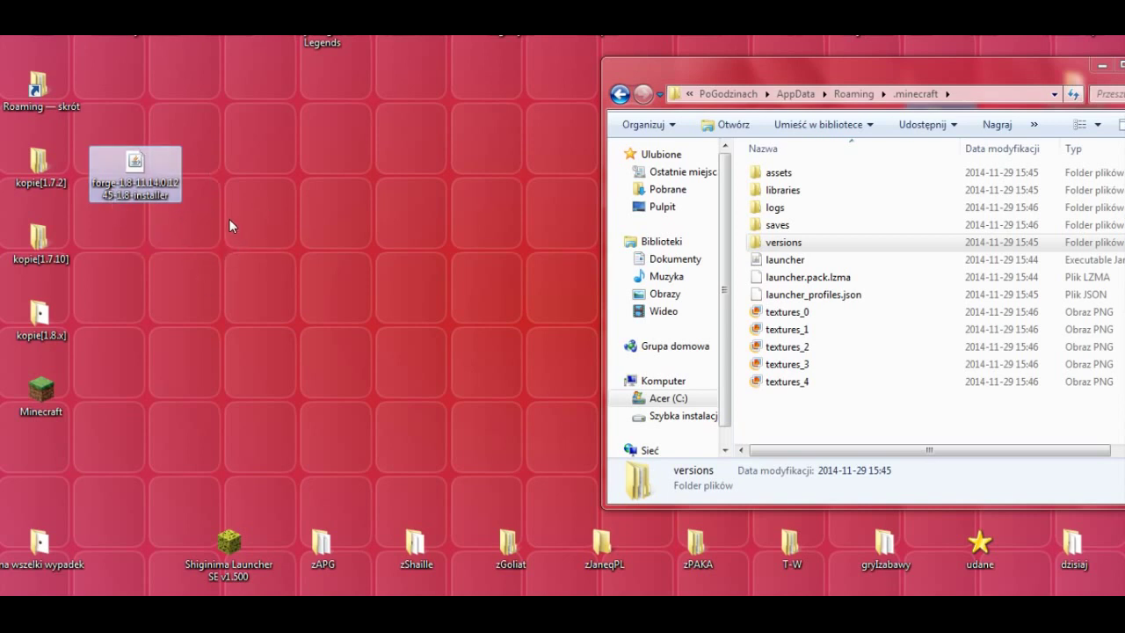
double_click(135, 170)
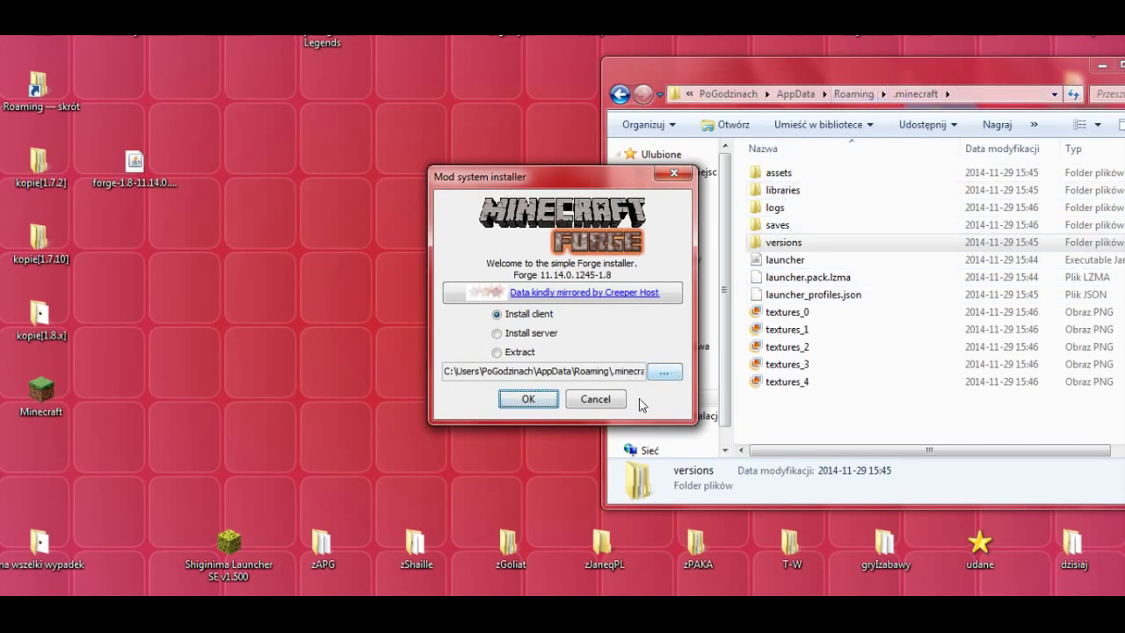
left_click(526, 399)
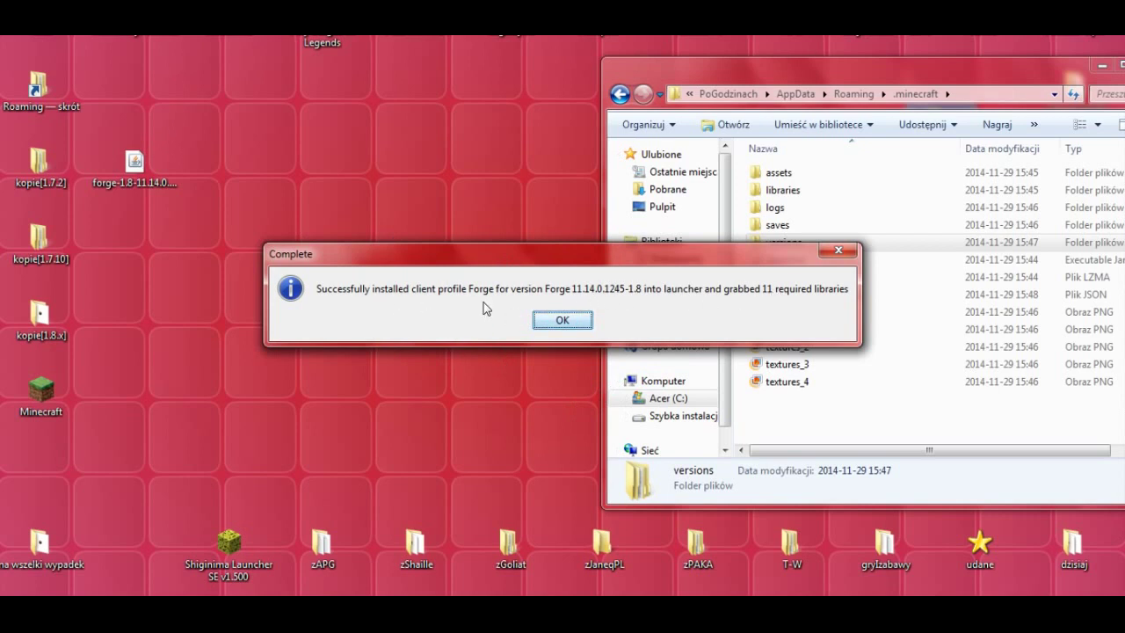
Check the versions folder in .minecraft for the Forge version and close the installer's completion message
left_click(835, 62)
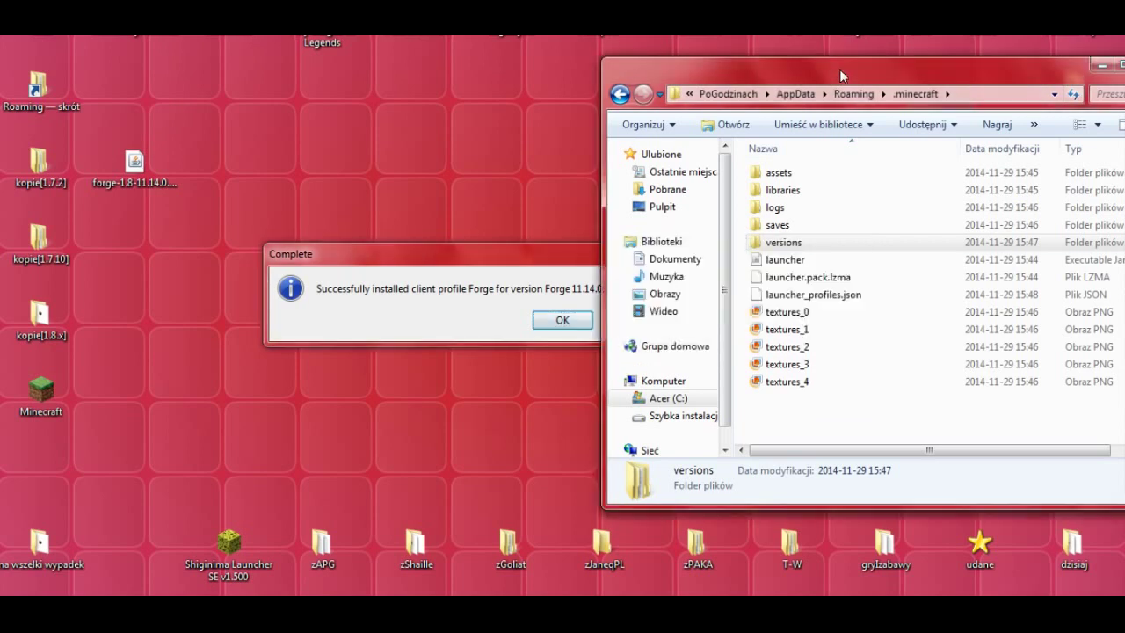
double_click(754, 247)
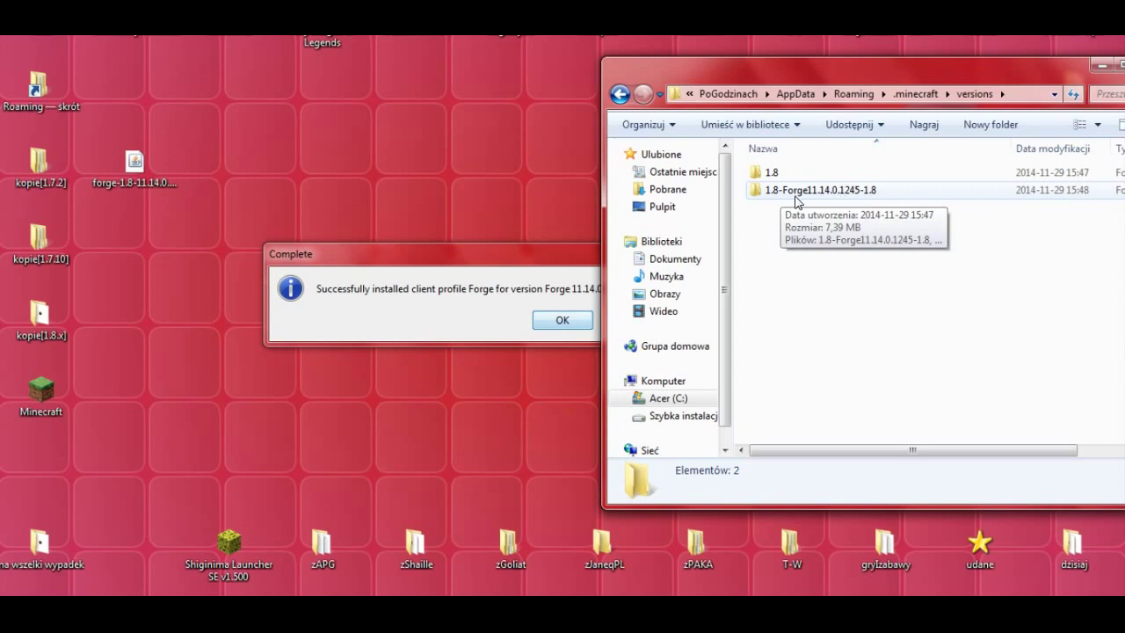
left_click(542, 249)
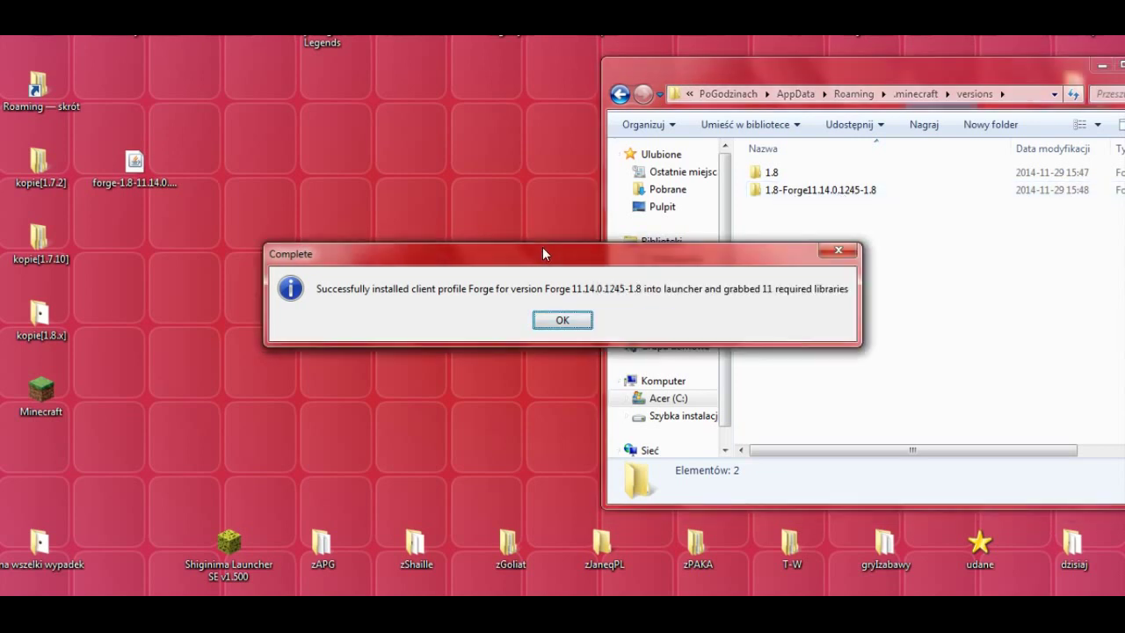
left_click(562, 322)
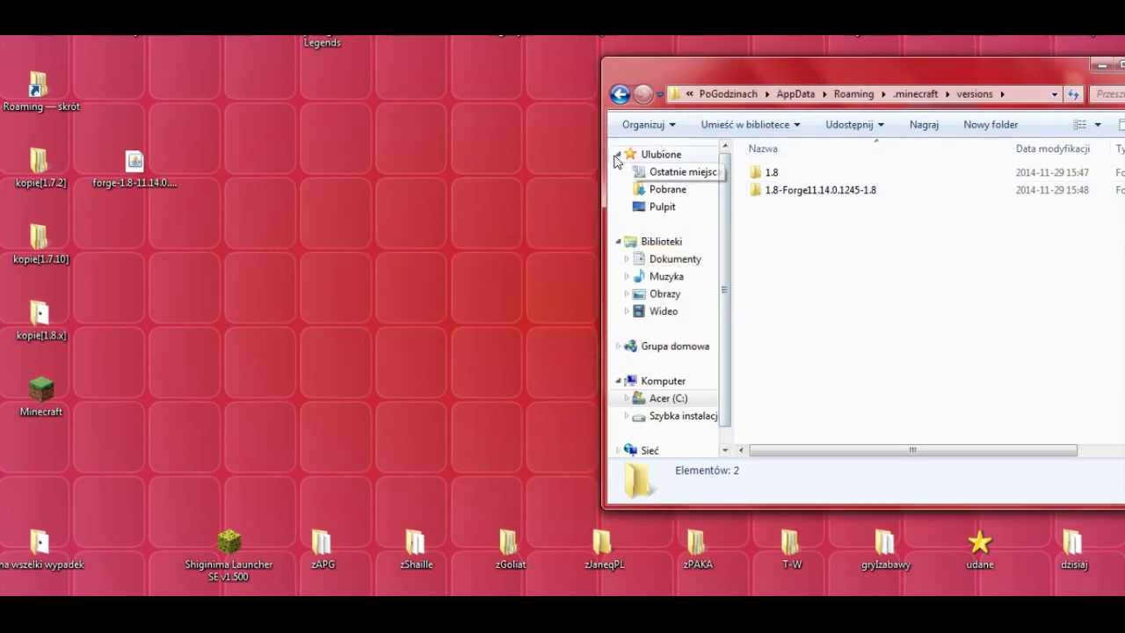
left_click(907, 96)
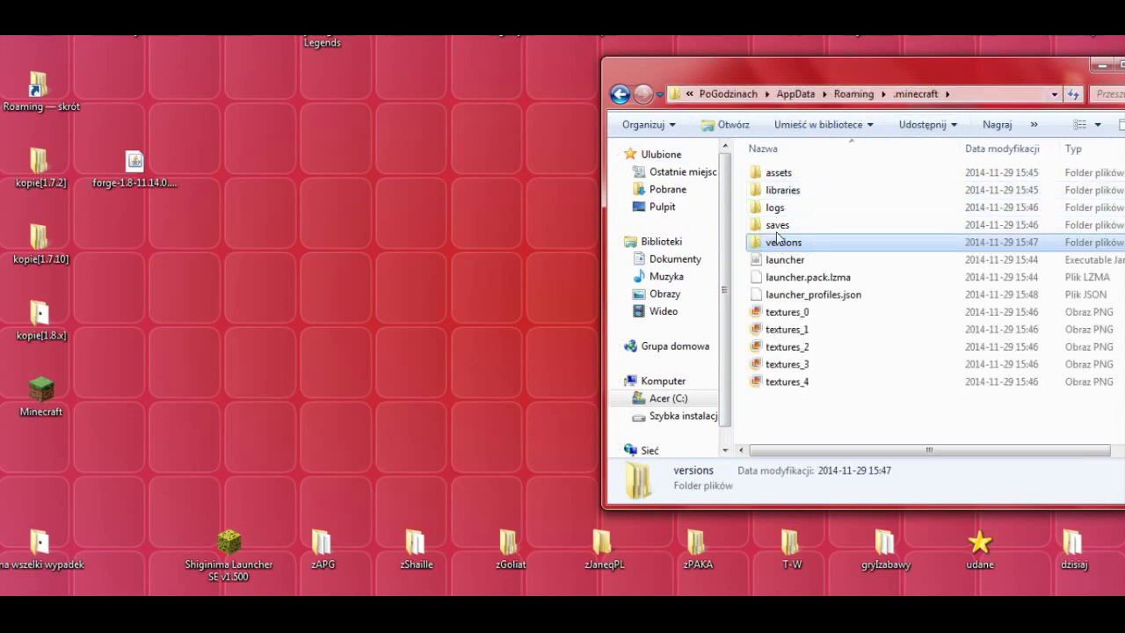
Run the Minecraft launcher again from the desktop and arrange its window beside the .minecraft folder window
double_click(40, 387)
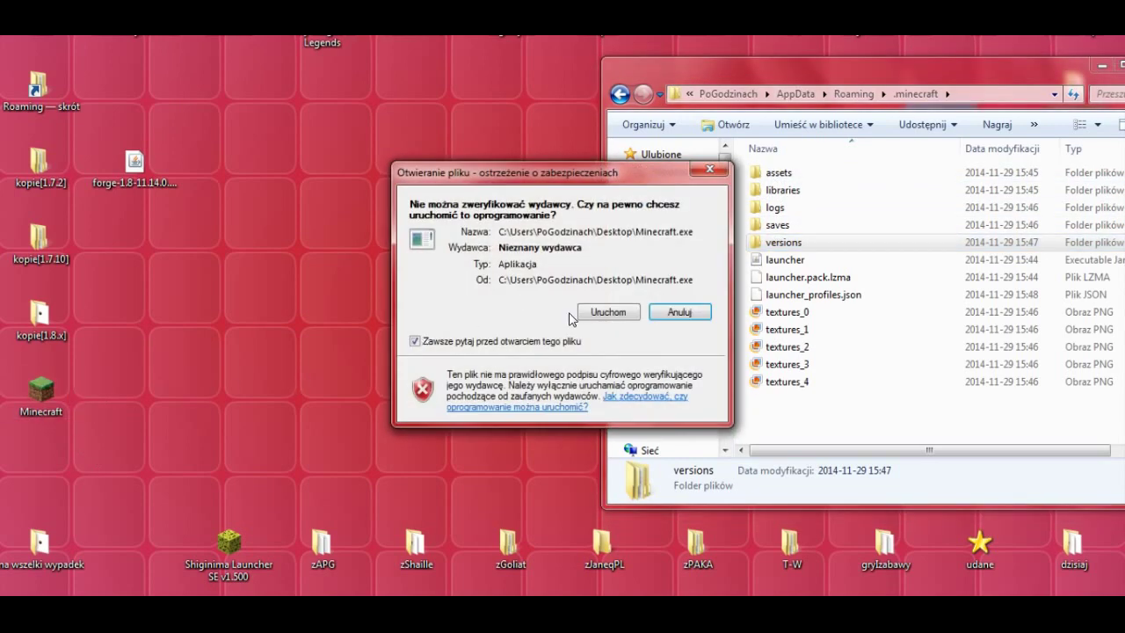
left_click(587, 313)
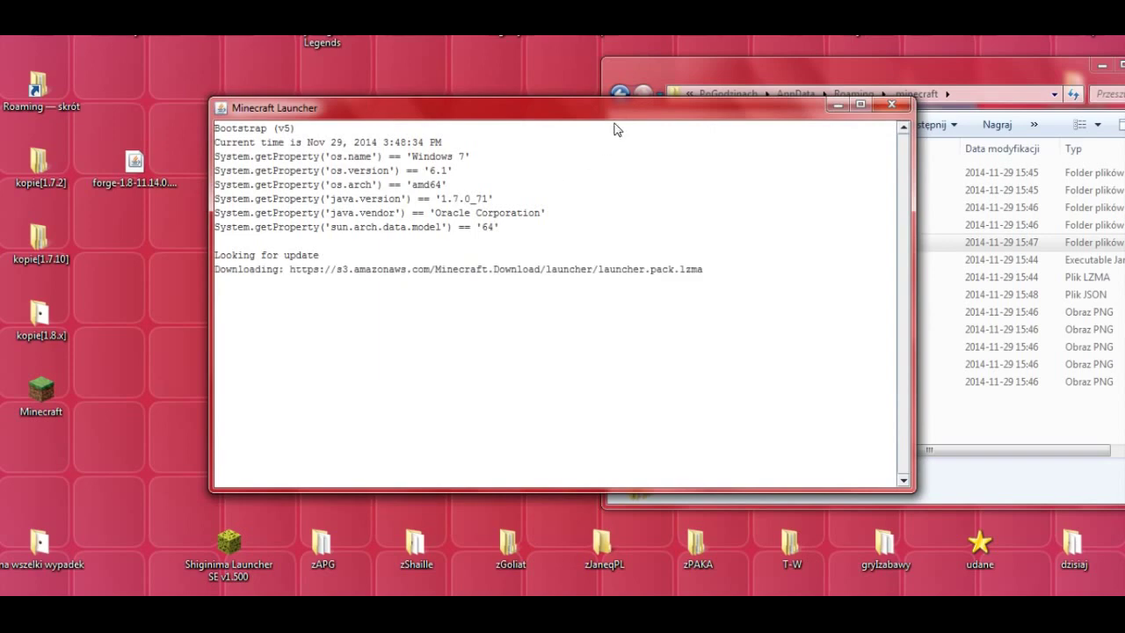
left_click_drag(708, 68, 966, 64)
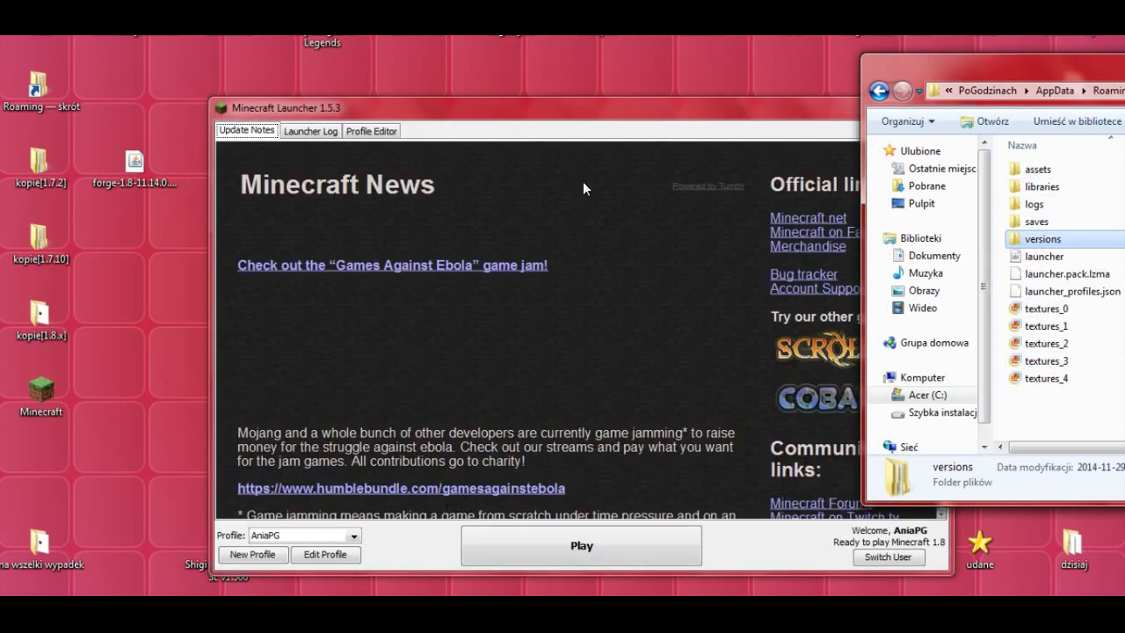
left_click_drag(614, 109, 513, 103)
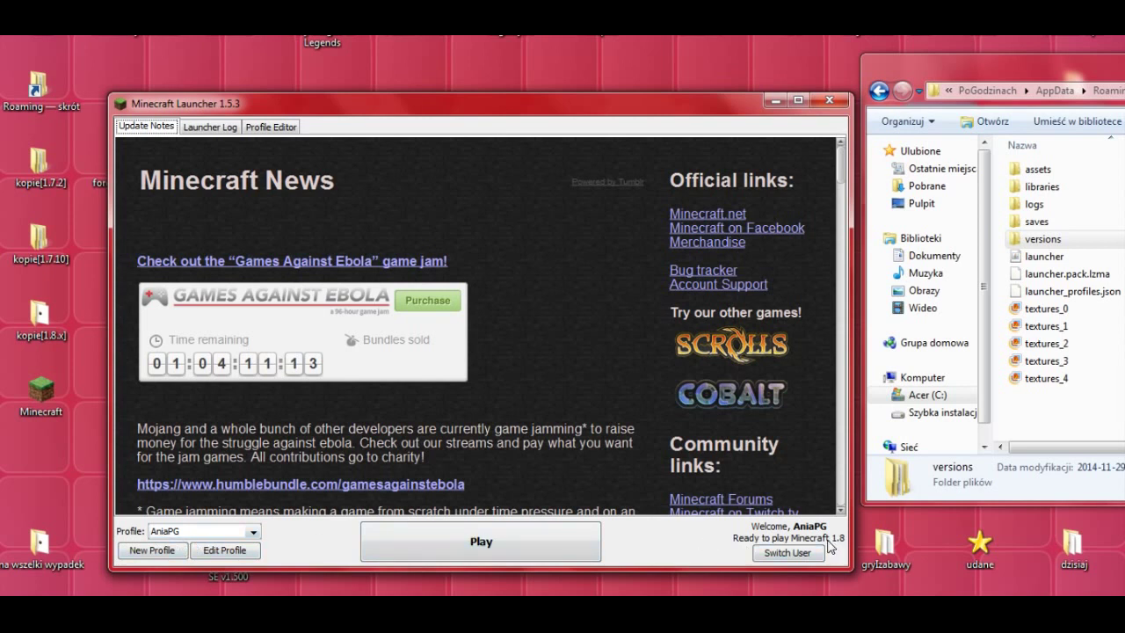
Start the game with the Forge profile and review its mod list from the title screen
left_click(252, 534)
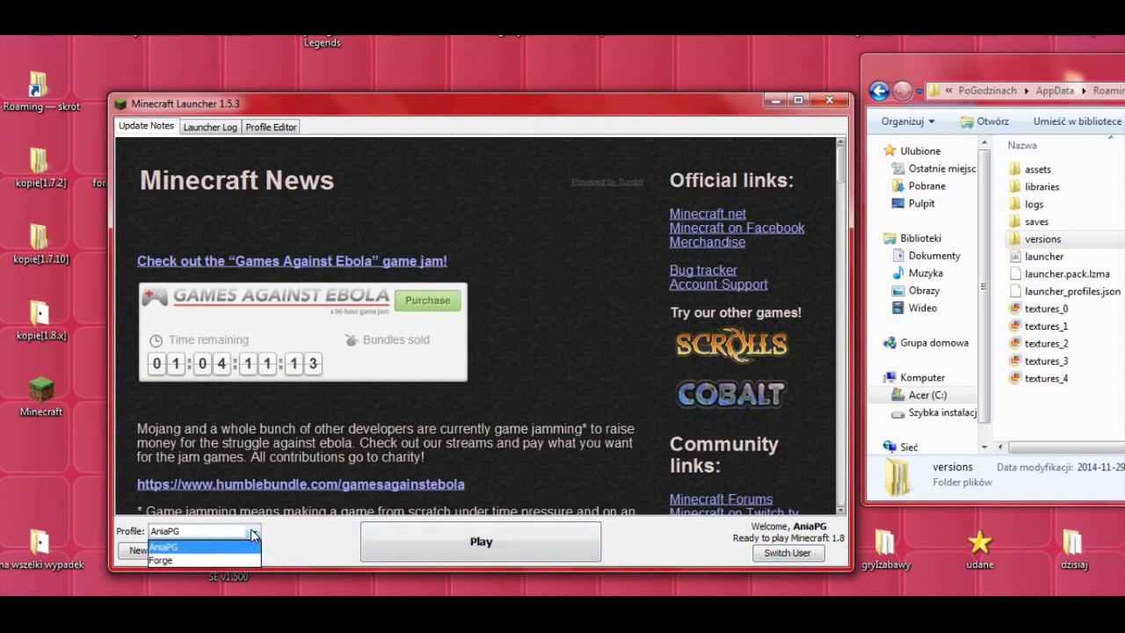
left_click(183, 561)
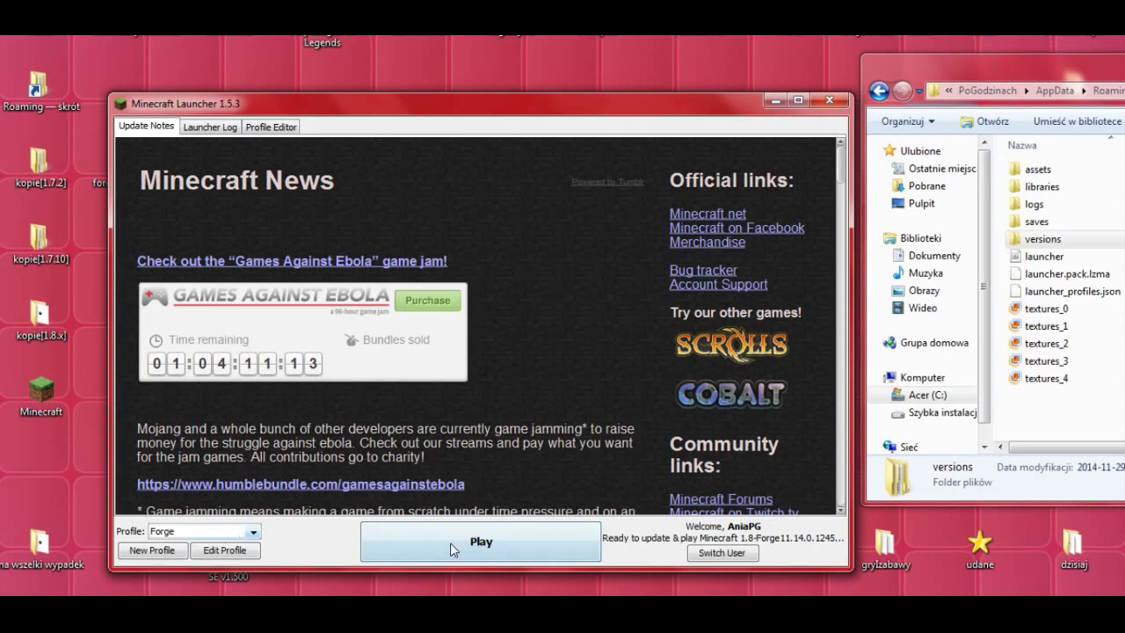
left_click(472, 544)
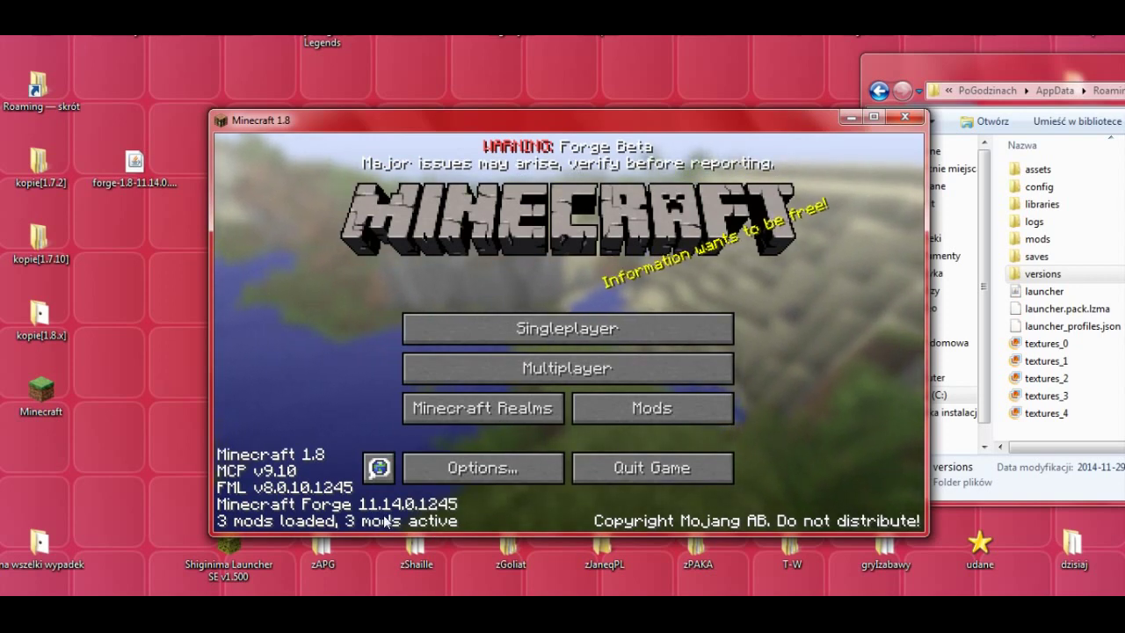
left_click(646, 413)
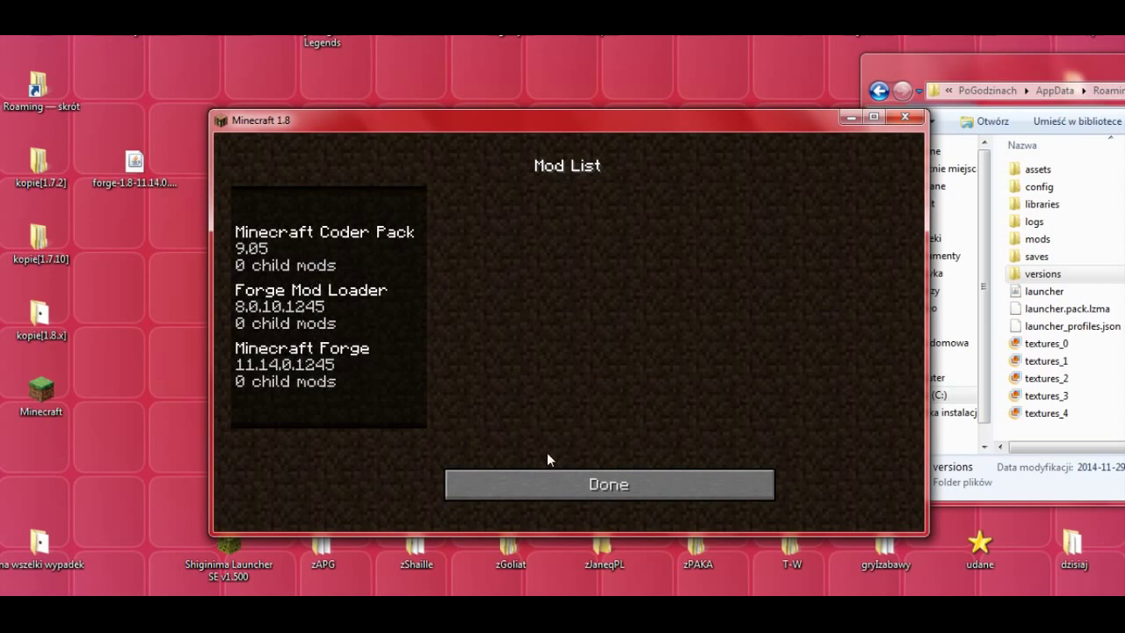
left_click(638, 482)
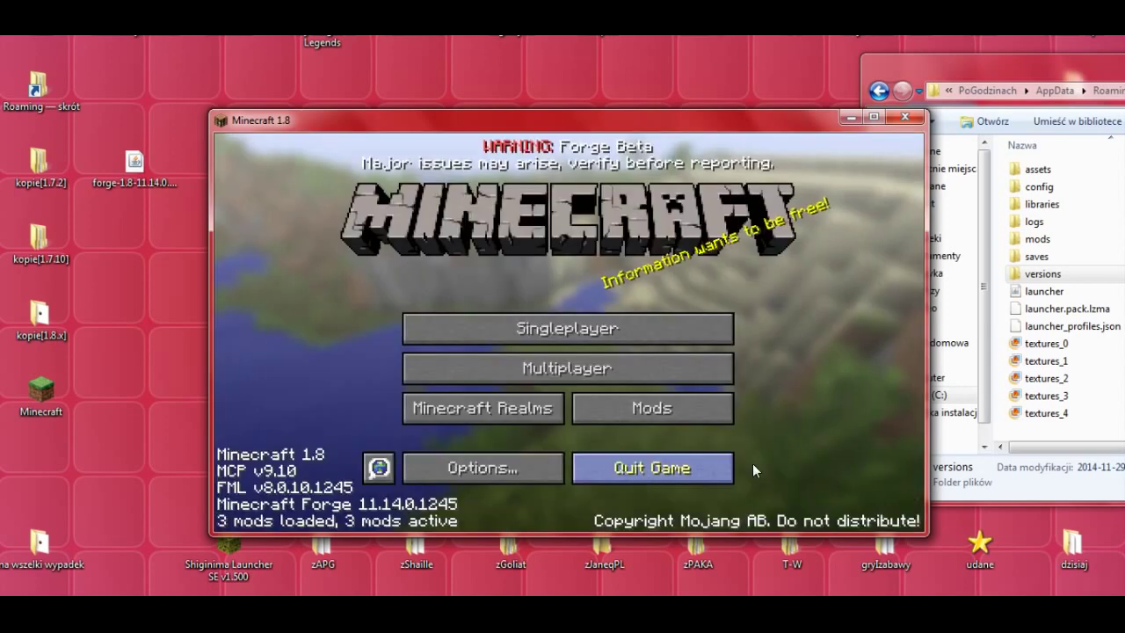
Create a singleplayer Survival world named New World, adjusting two of its additional world options
left_click(542, 330)
left_click(707, 463)
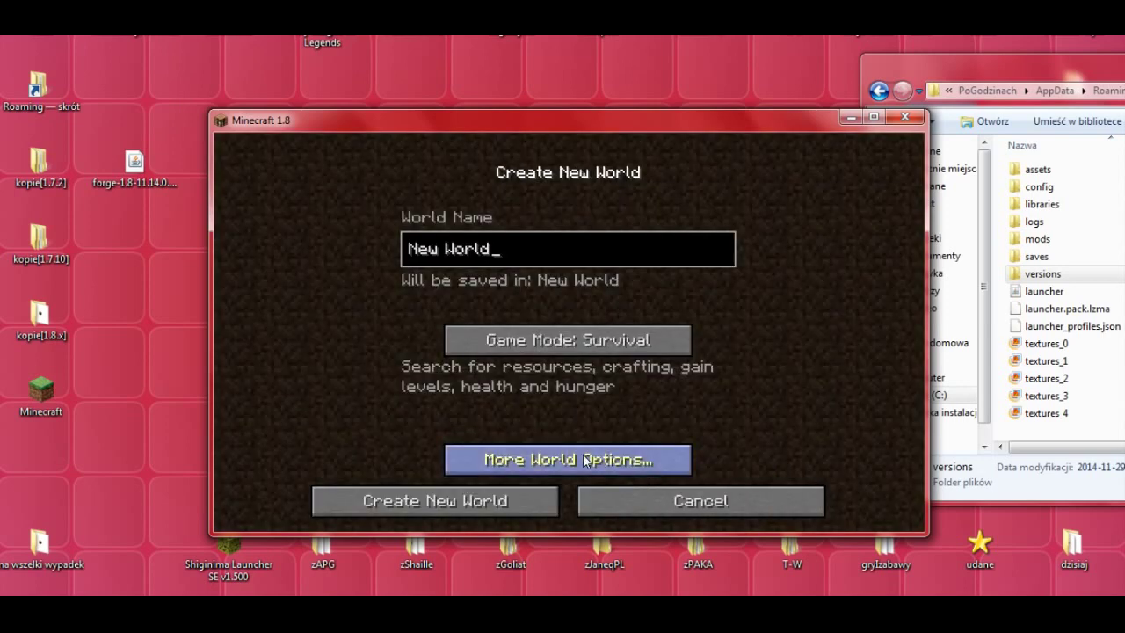
left_click(547, 460)
left_click(434, 400)
left_click(630, 404)
left_click(613, 469)
left_click(369, 507)
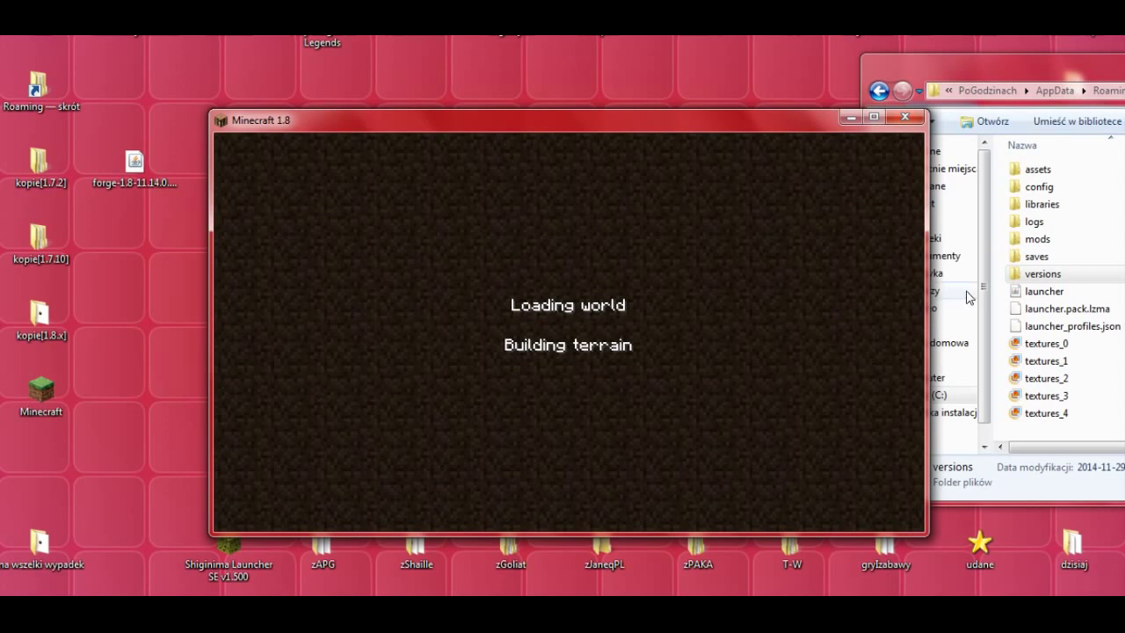
Check the contents of the saves and mods folders in .minecraft, and return to the main folder with mods selected
double_click(1035, 257)
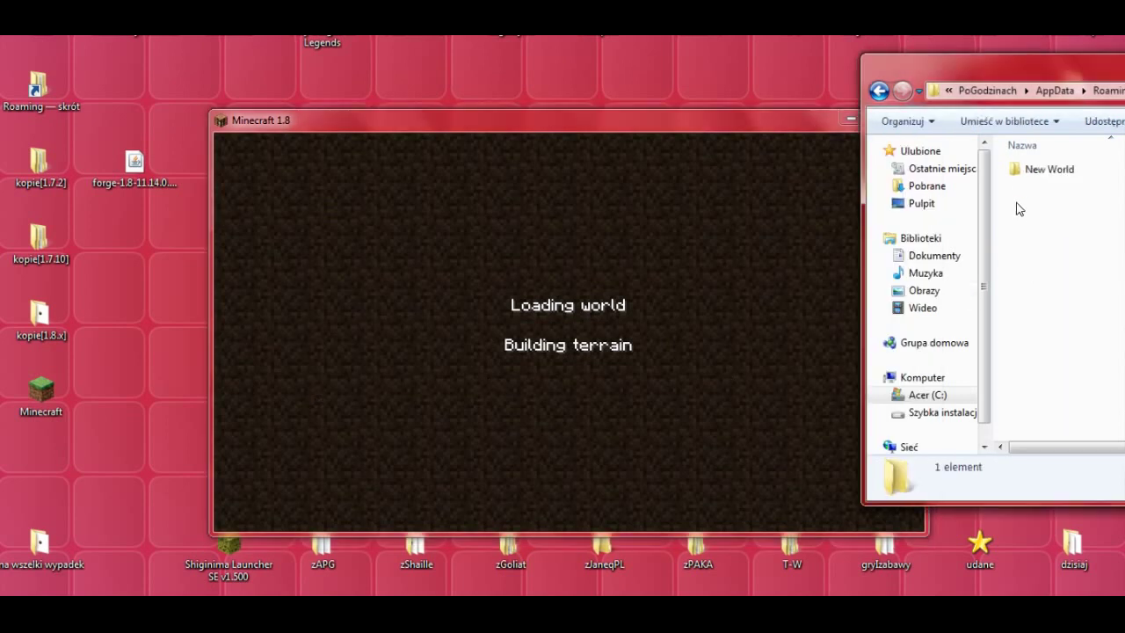
left_click(880, 91)
double_click(1025, 254)
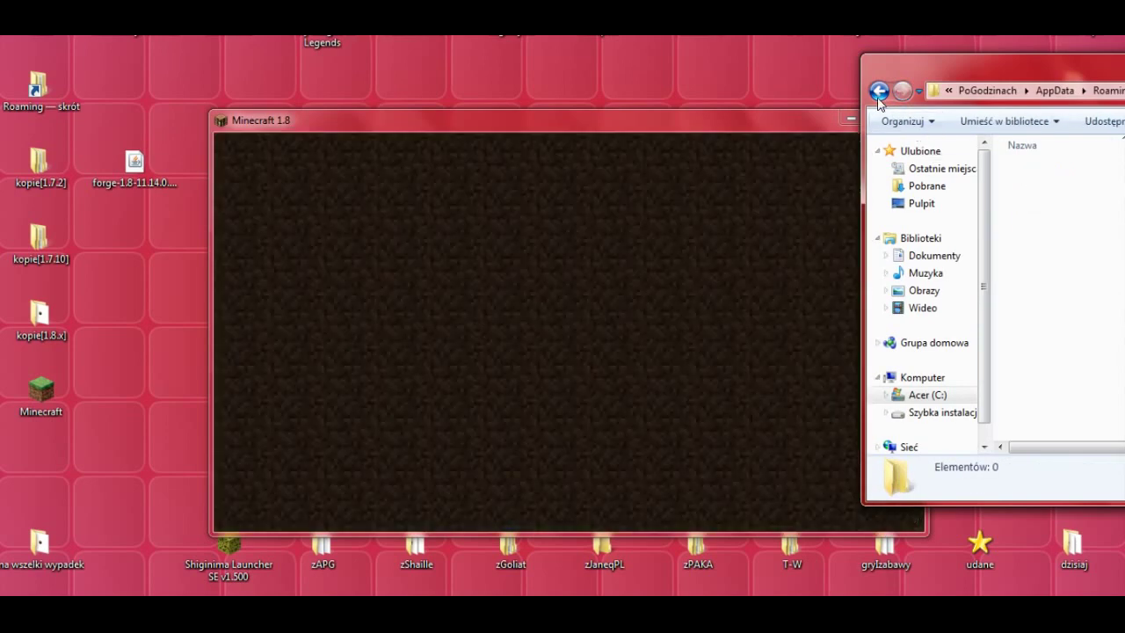
left_click(879, 92)
left_click(1037, 239)
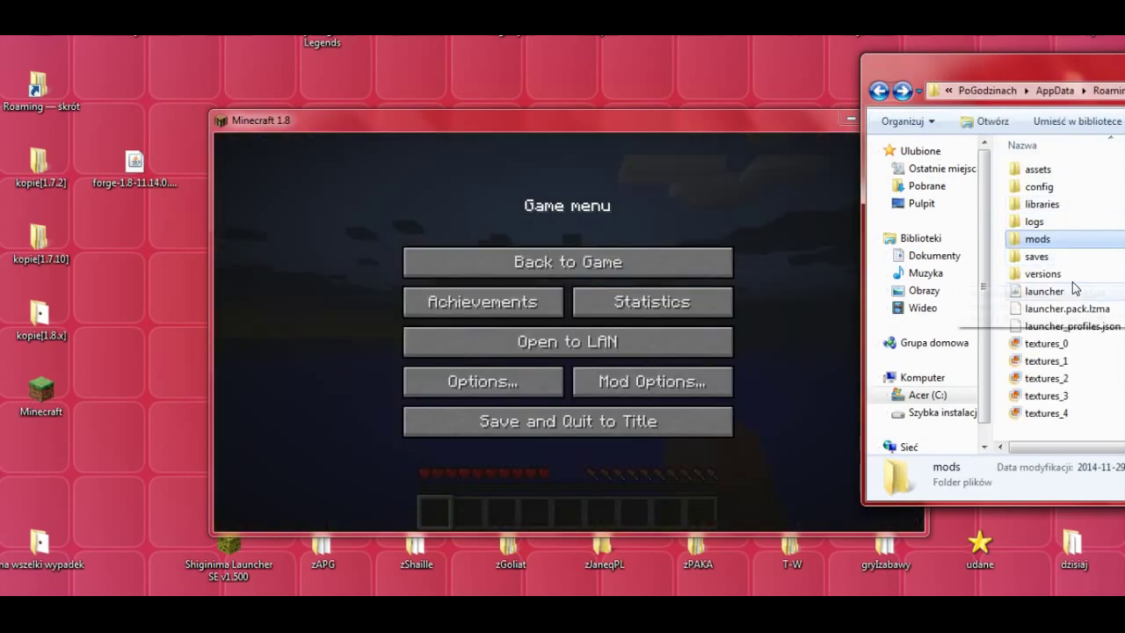
Resume playing the new world from the game menu and switch the camera to the third-person view facing the character
left_click(701, 126)
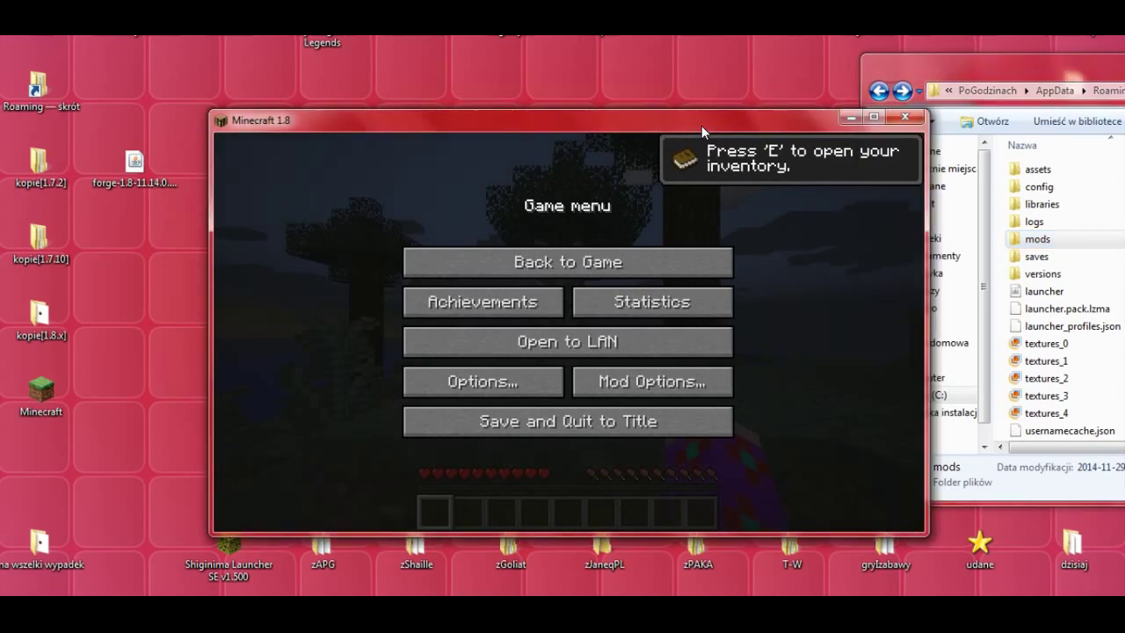
left_click(567, 262)
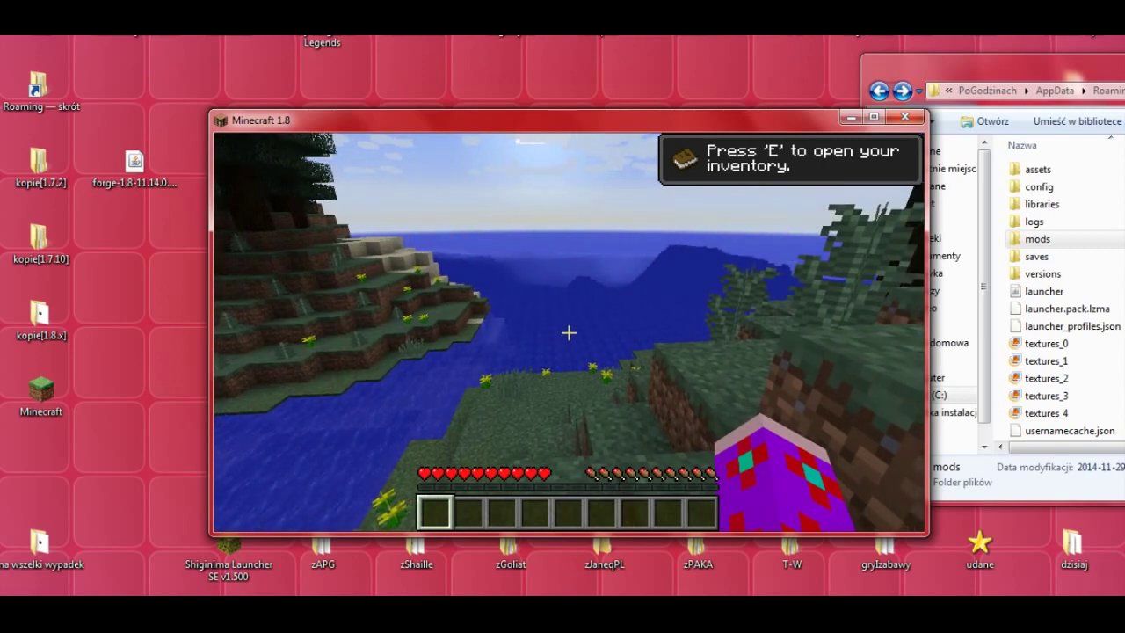
key("F5")
key("F5")
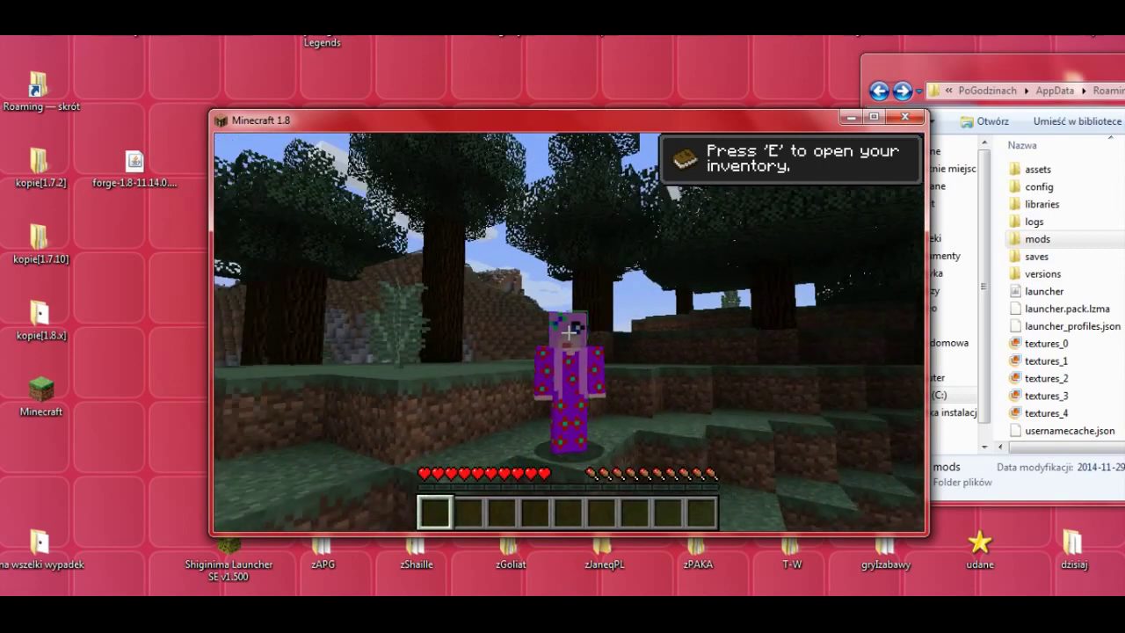